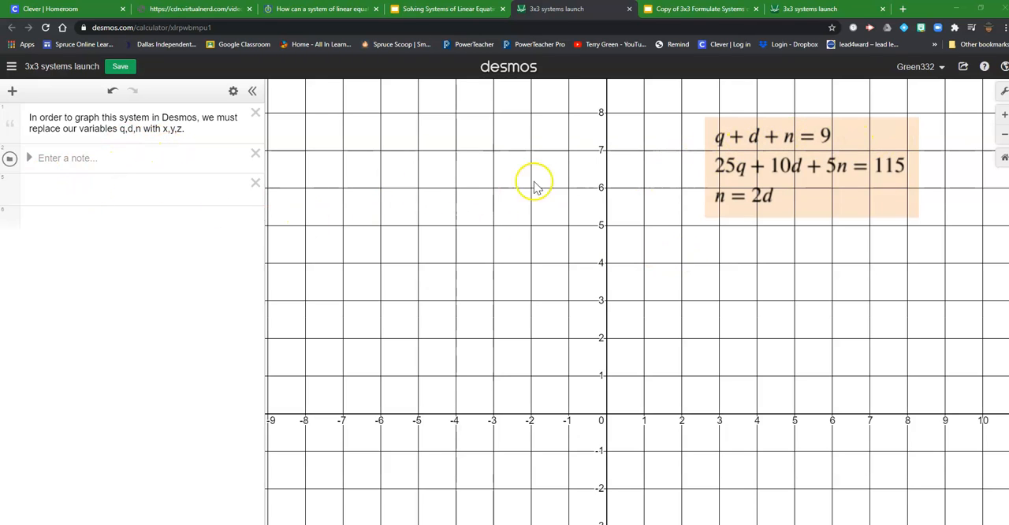
Enter x + y + z as a new expression below the empty folder and add a slider for z.
click(44, 190)
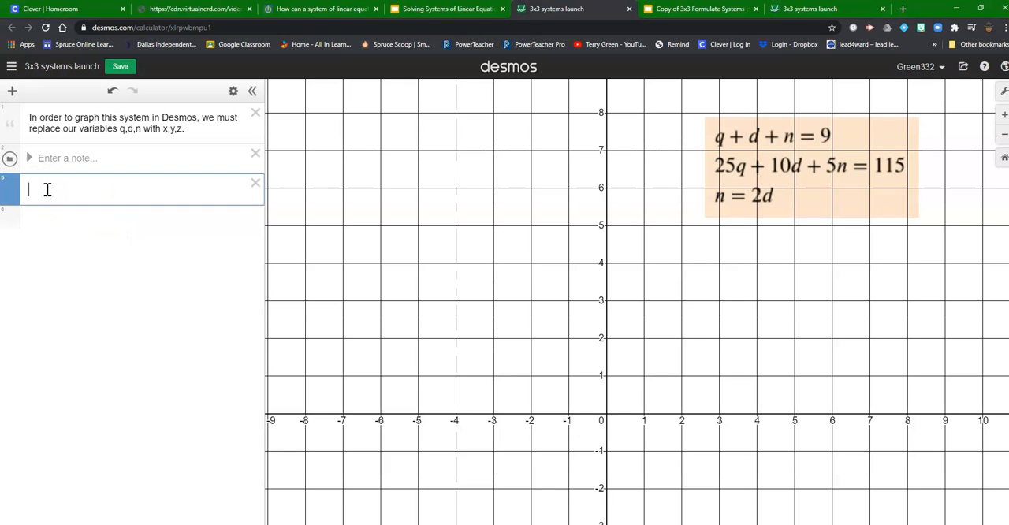
text(x )
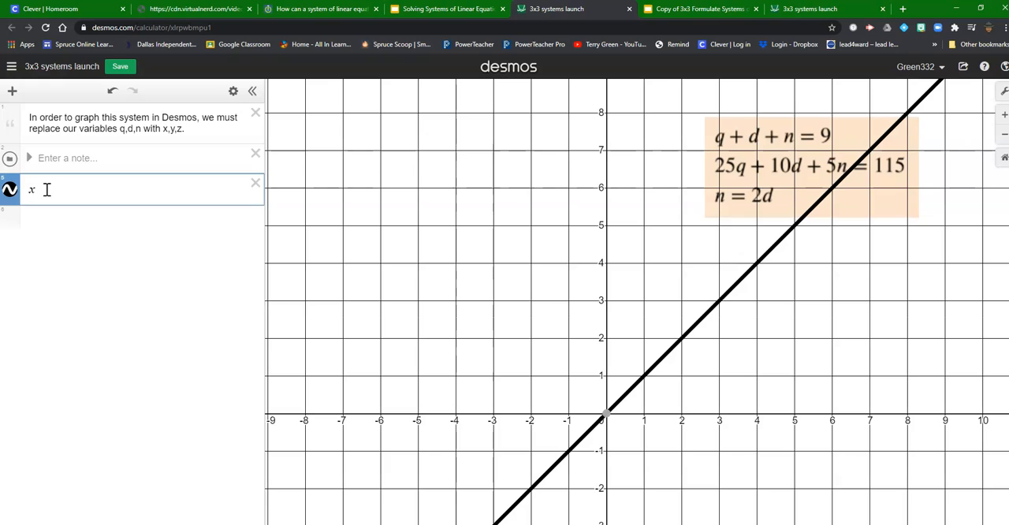
text(=)
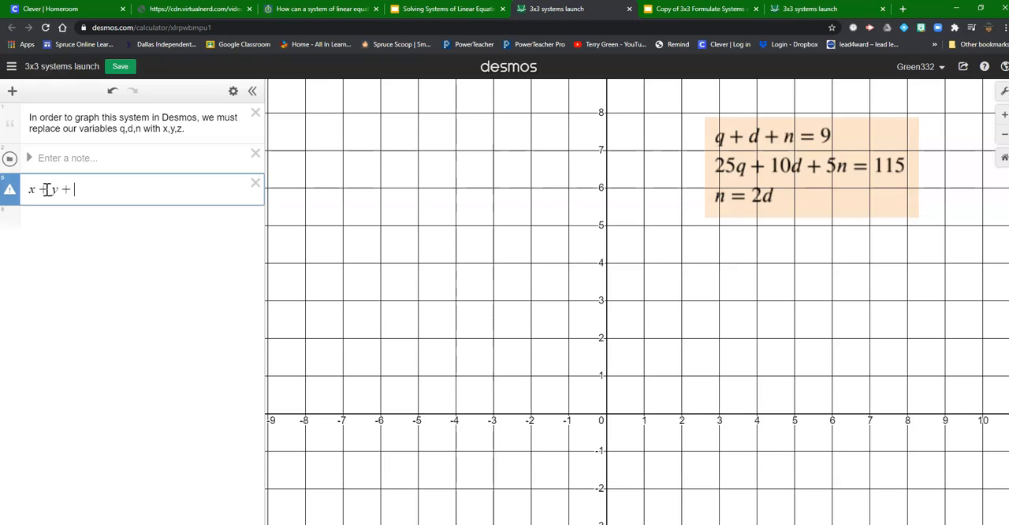
text(z)
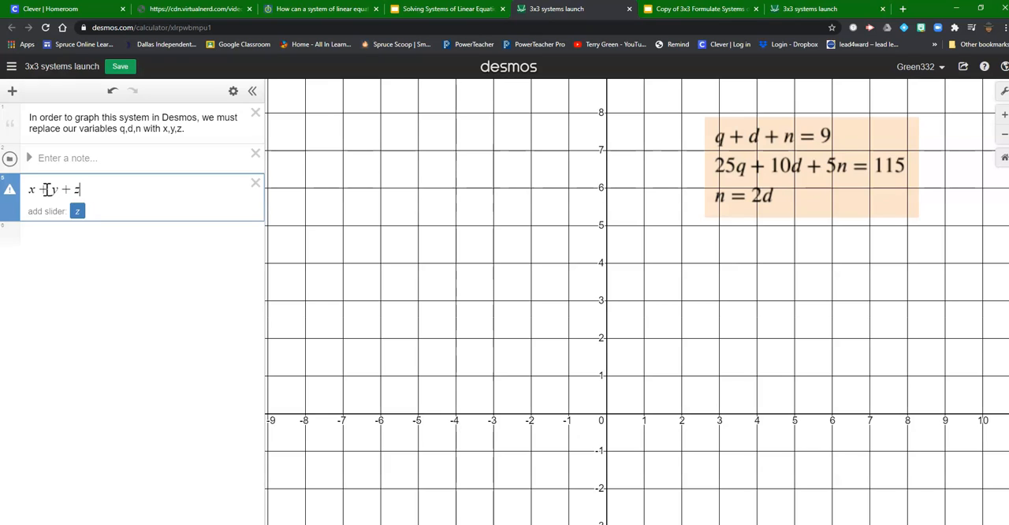
text(=)
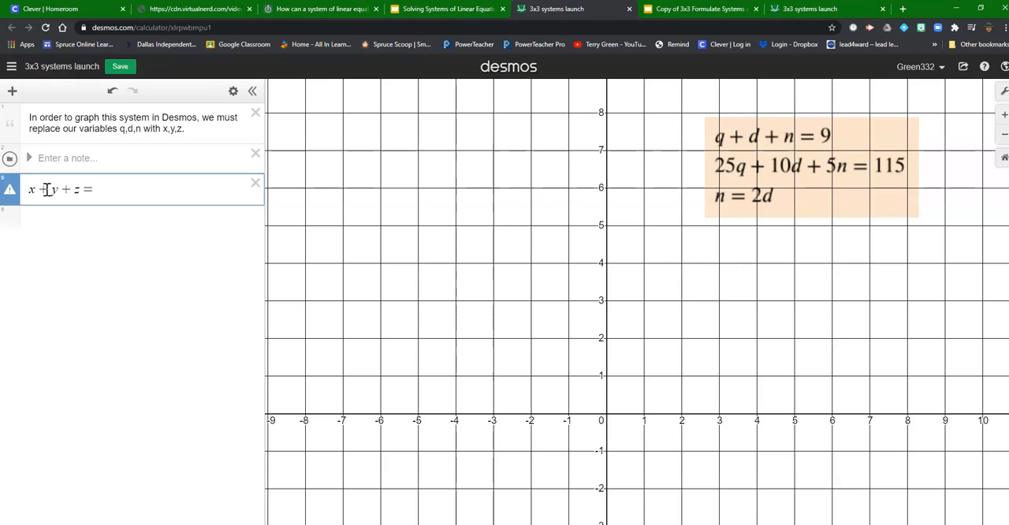
key(BackSpace)
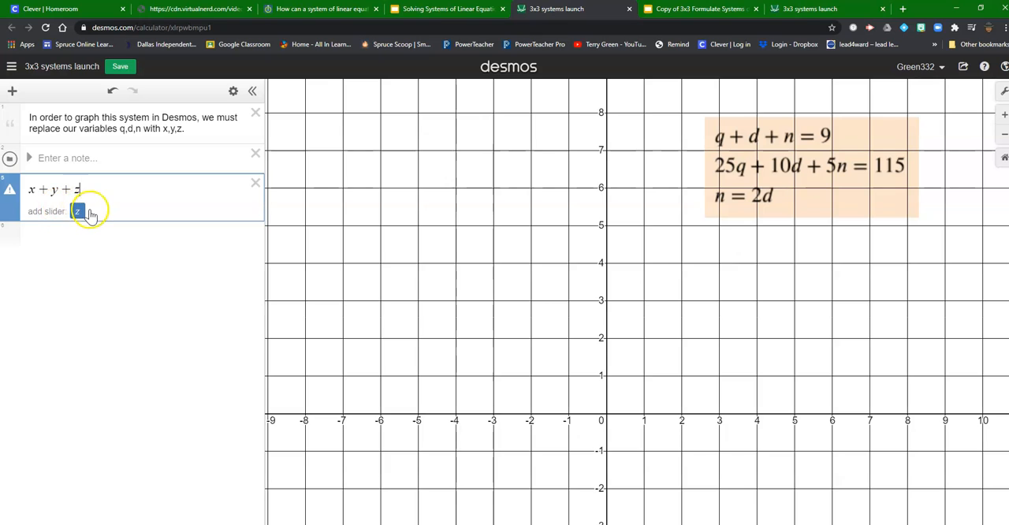
click(77, 211)
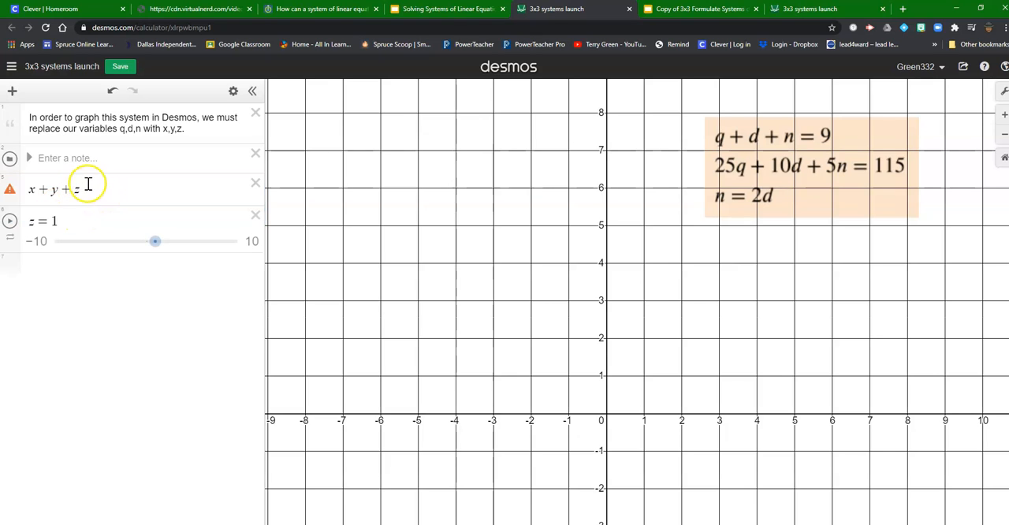
Complete the first expression as the equation x + y + z = 9.
click(87, 190)
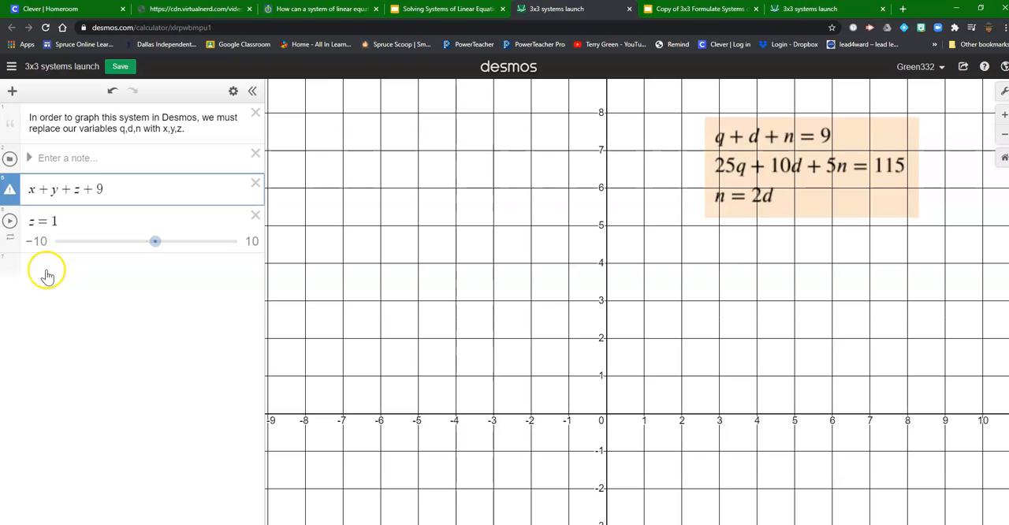
click(83, 188)
drag(87, 192, 82, 195)
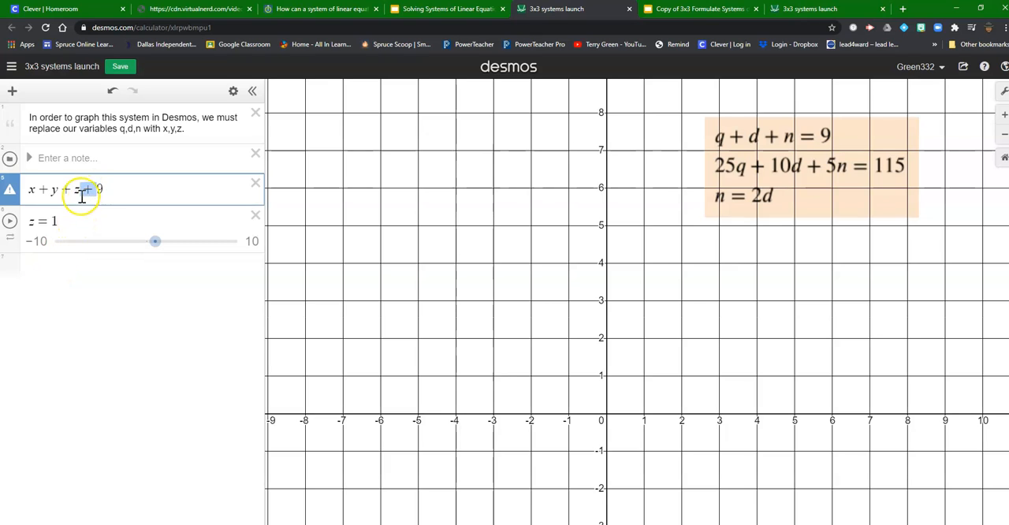
text(=)
Enter 25x + 10y + 5z as the left-hand side of the second equation, below the z slider.
click(91, 262)
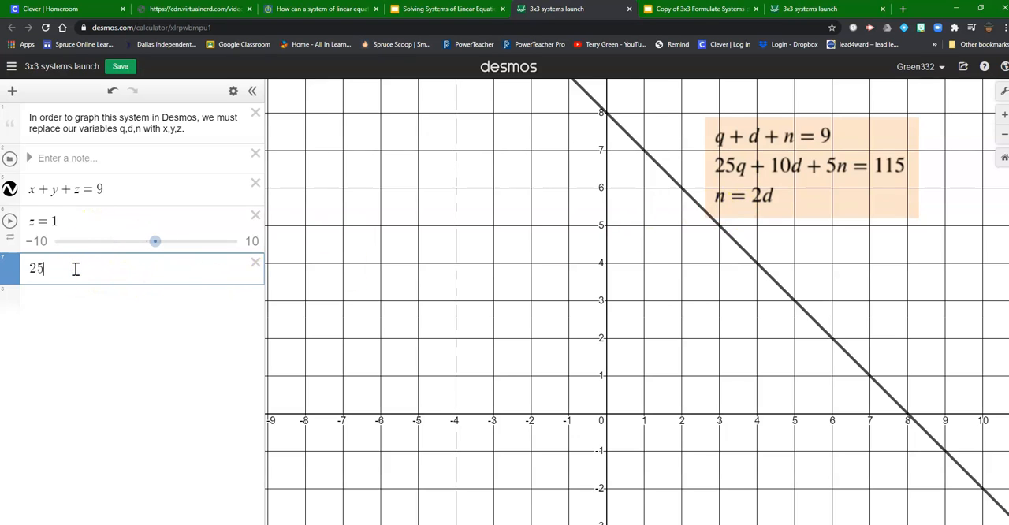
text(x)
click(29, 457)
click(23, 520)
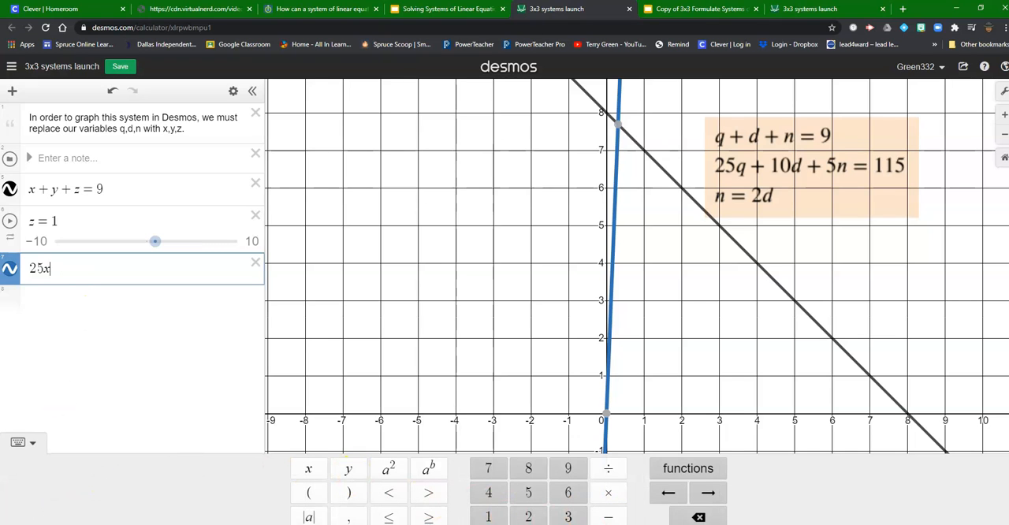
text(+)
click(262, 457)
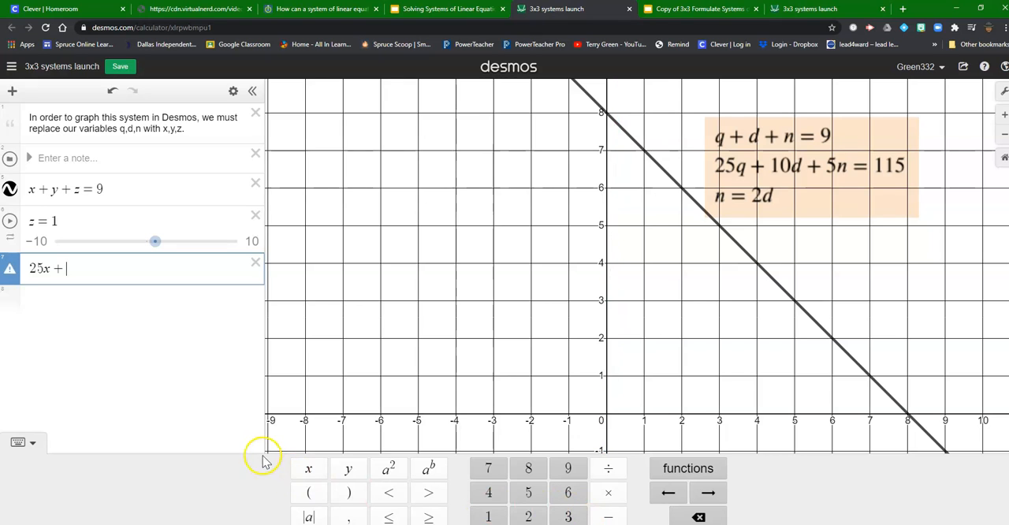
click(488, 516)
text(0)
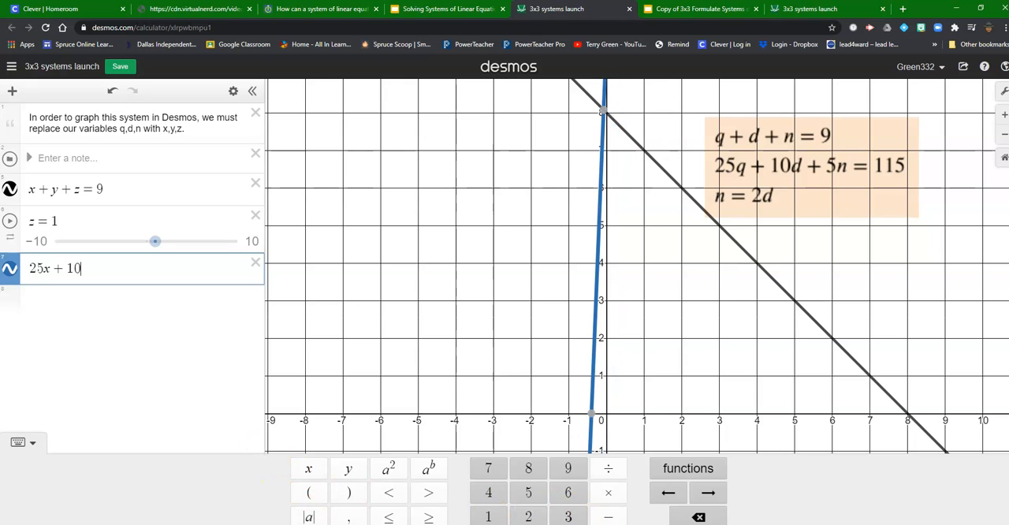
click(351, 470)
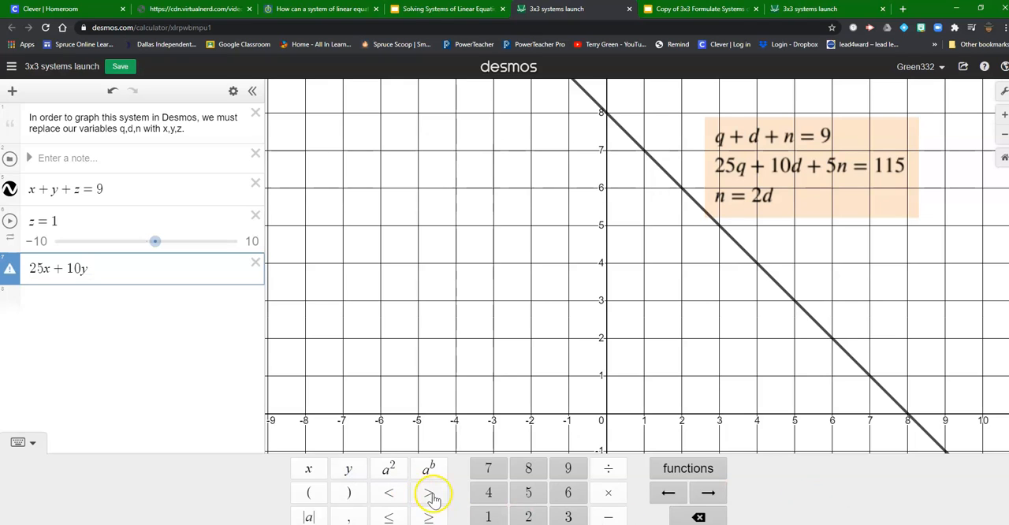
text(+)
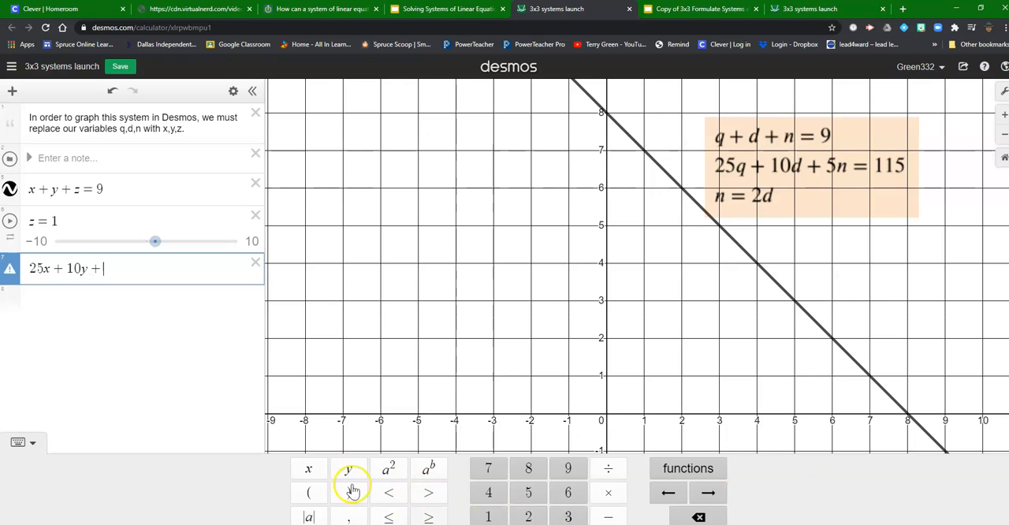
click(527, 497)
click(309, 524)
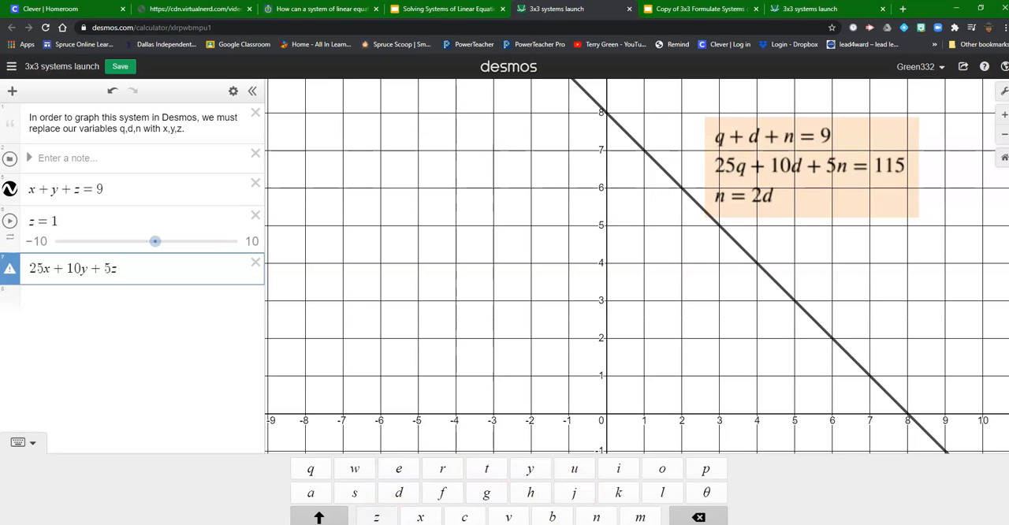
Complete the second equation by setting its expression equal to 115.
click(319, 517)
click(319, 524)
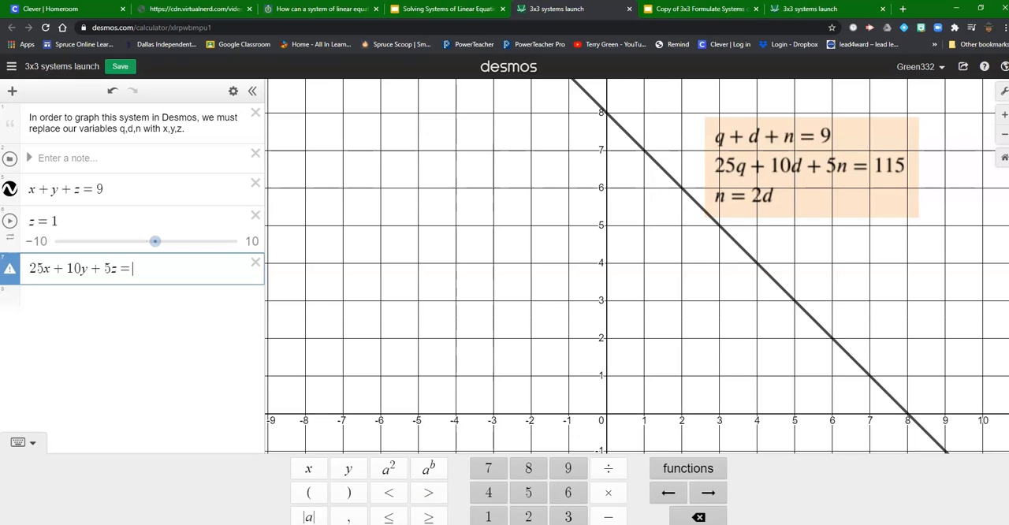
click(488, 516)
click(488, 516)
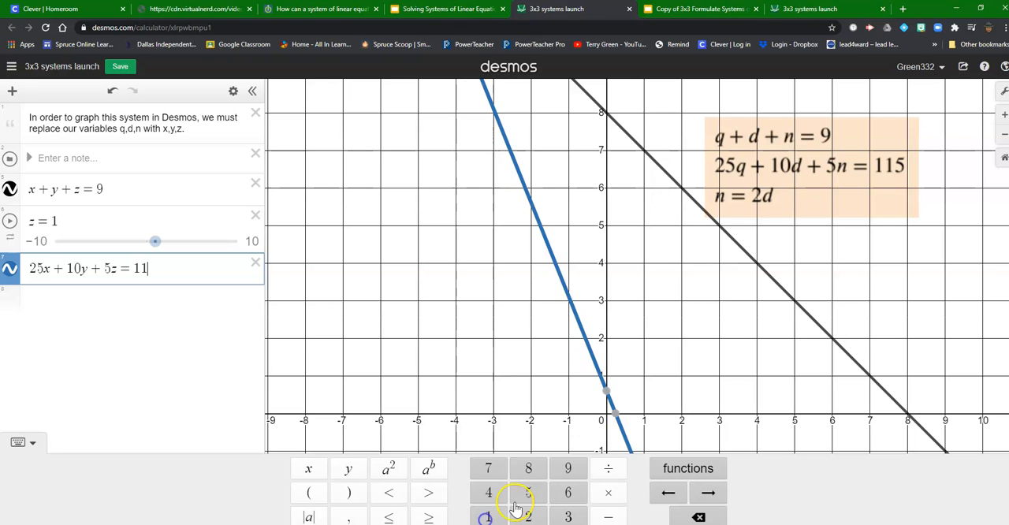
click(528, 492)
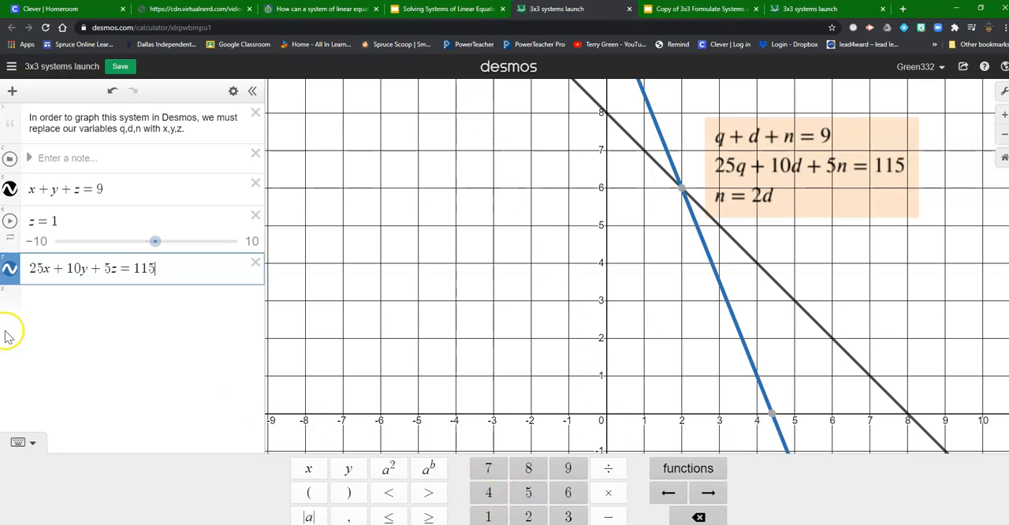
Enter the third equation as z = 2y in a new expression line.
click(78, 305)
click(80, 308)
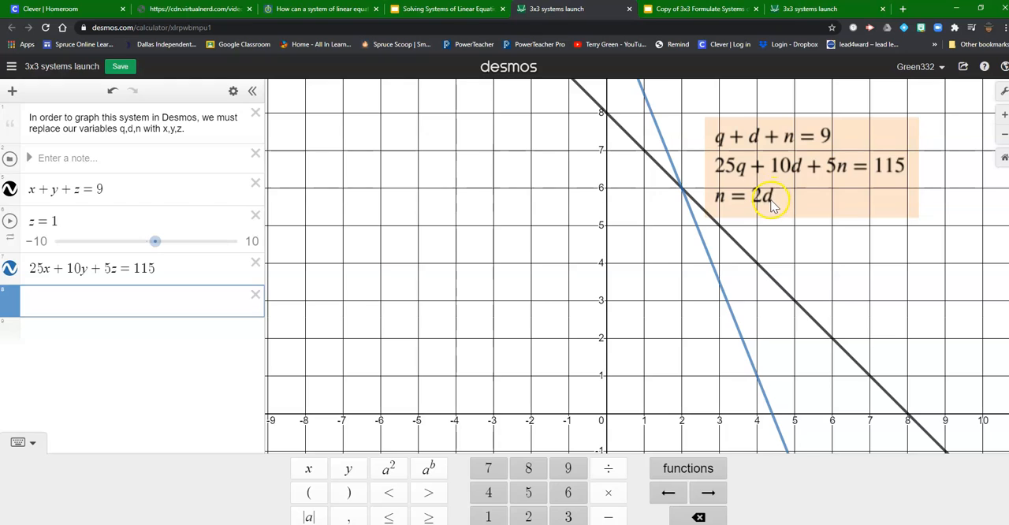
click(79, 299)
text(z )
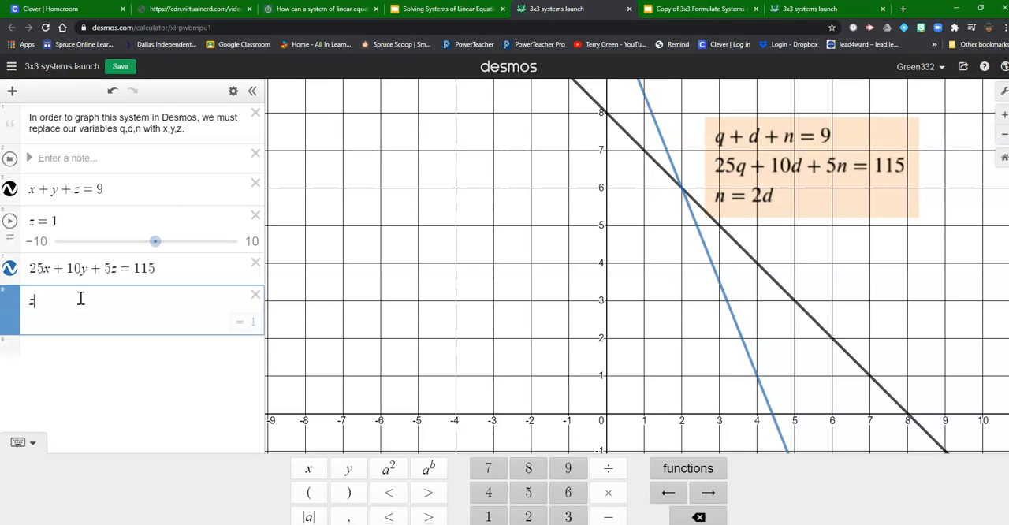
text(= )
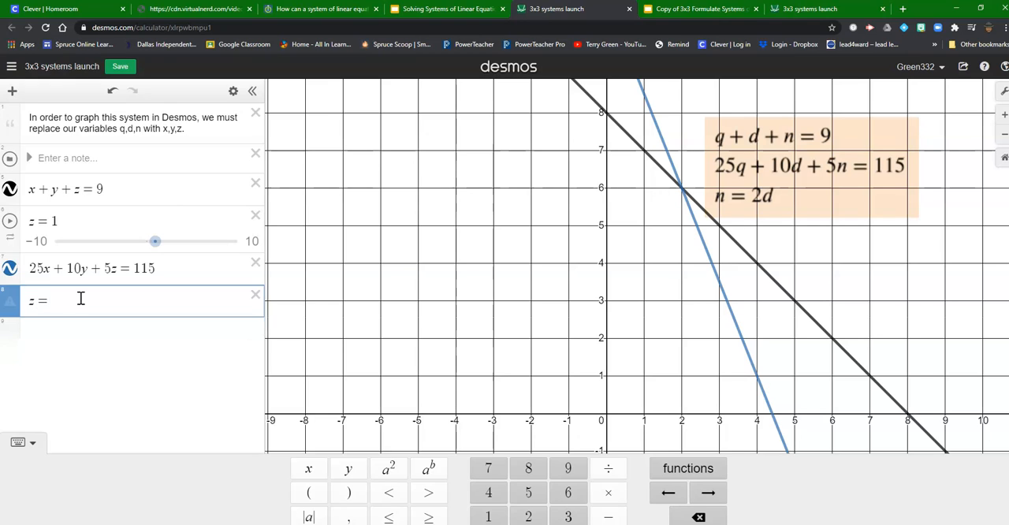
text(2)
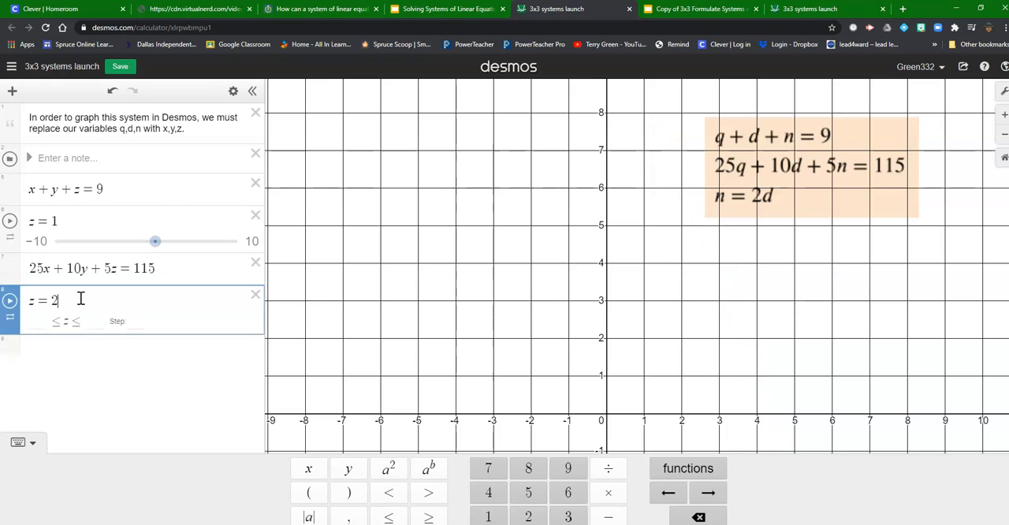
text(y)
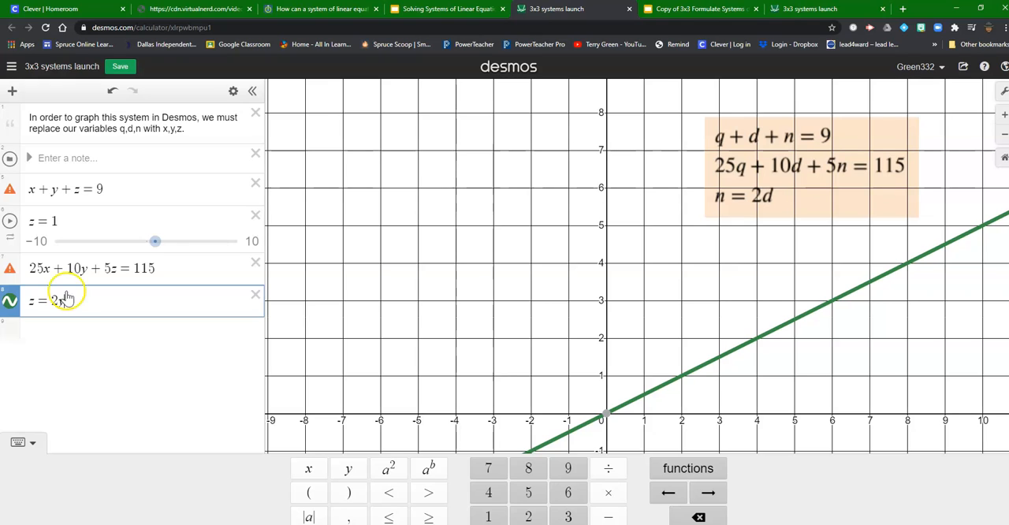
Rewrite the third equation in standard form as -2y + z = 0.
mouse_move(11, 274)
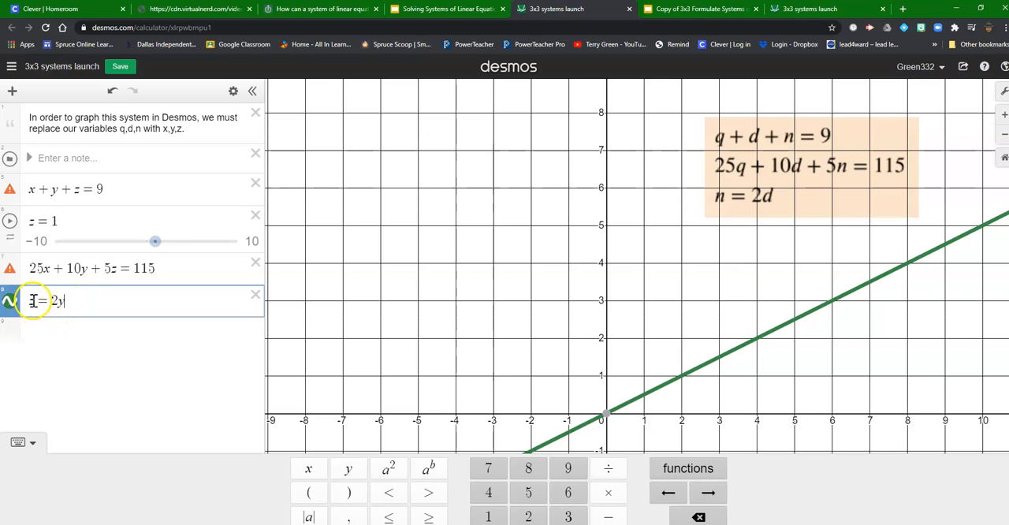
drag(36, 301, 24, 301)
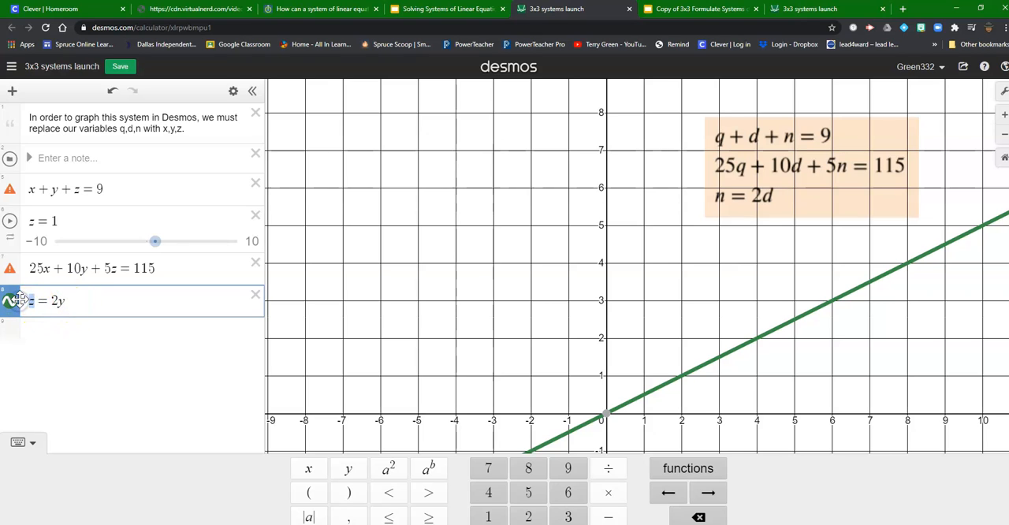
key(BackSpace)
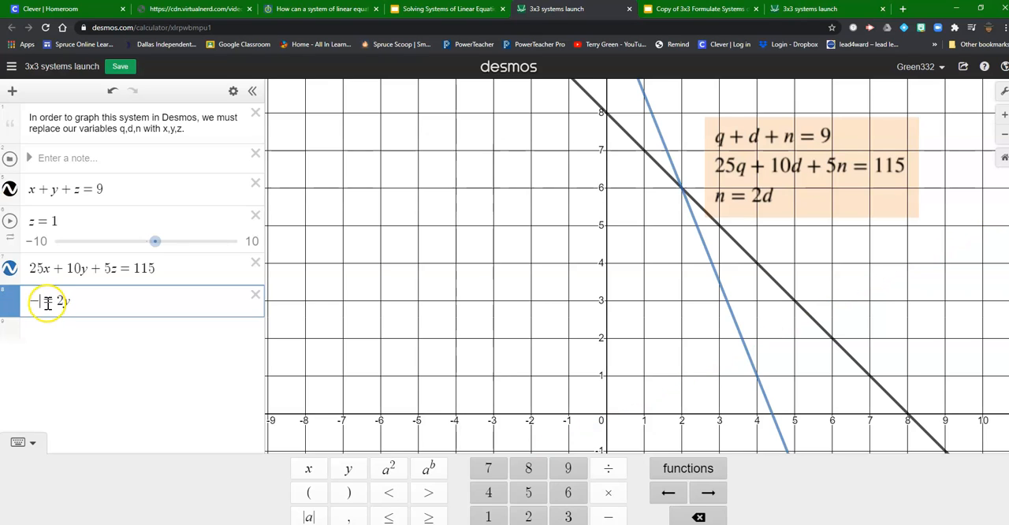
text(-2y)
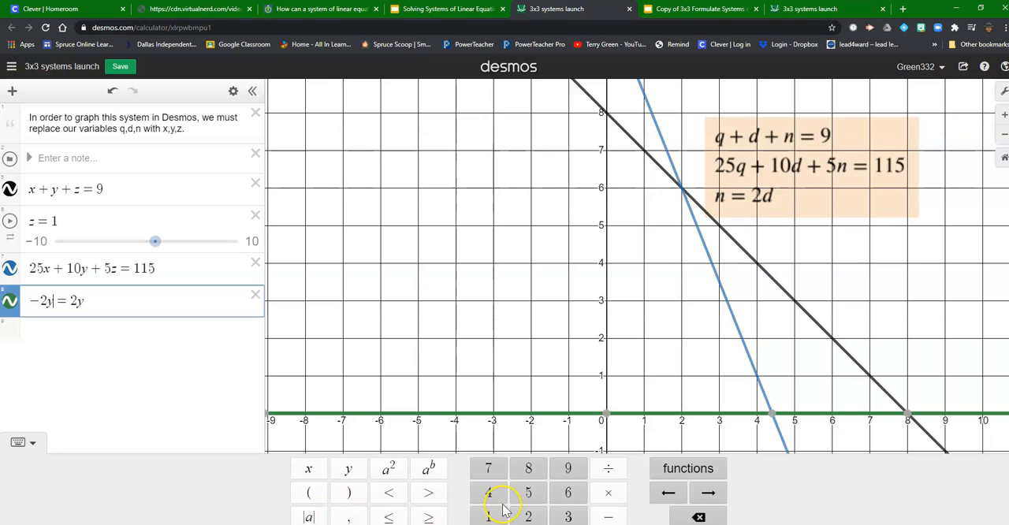
text(+)
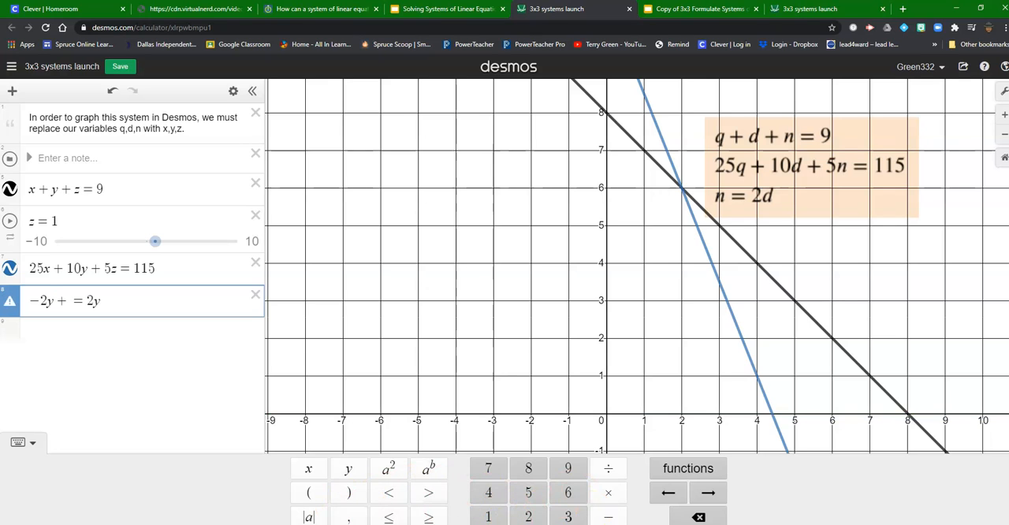
click(310, 524)
click(376, 517)
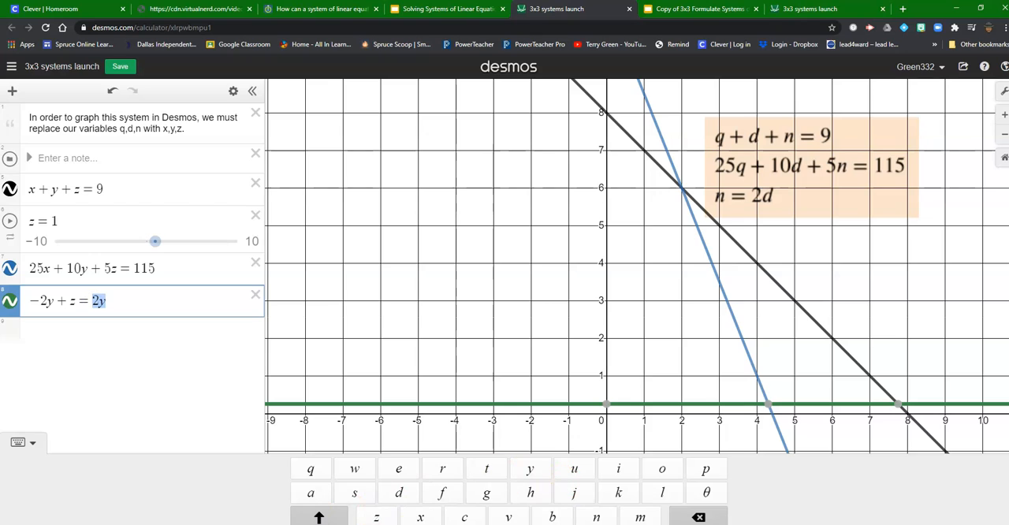
click(311, 524)
text(0)
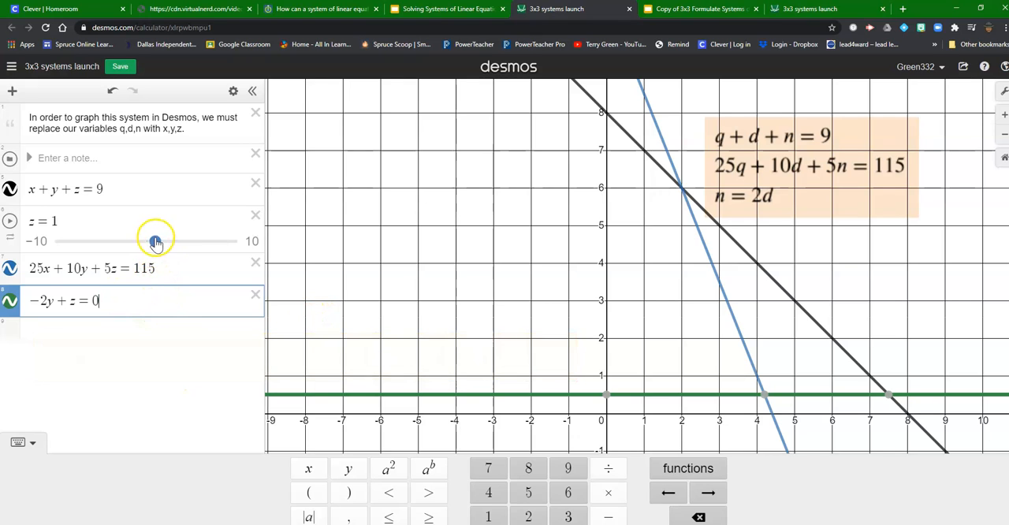
Set the z slider to 4 and show the coordinates of the point where all three lines cross.
drag(157, 242, 183, 248)
click(455, 302)
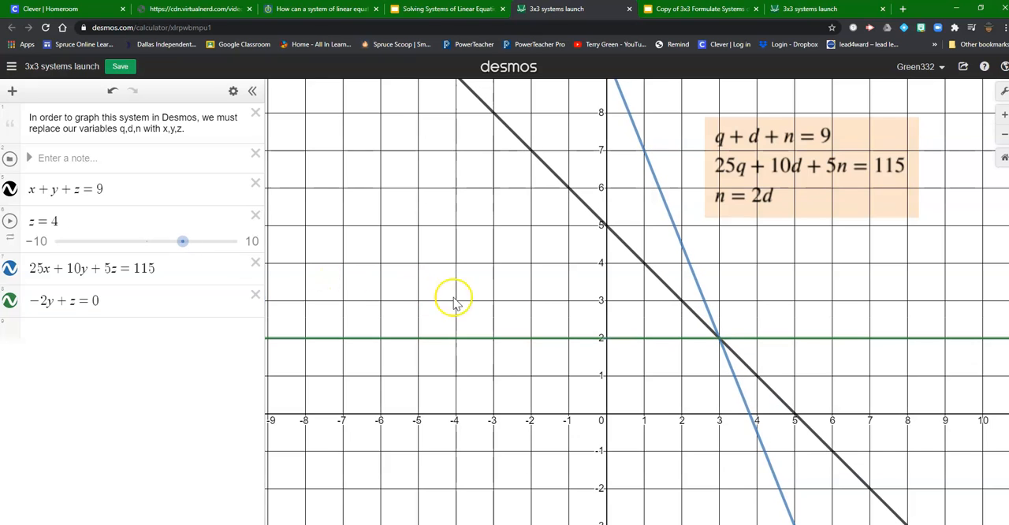
click(719, 339)
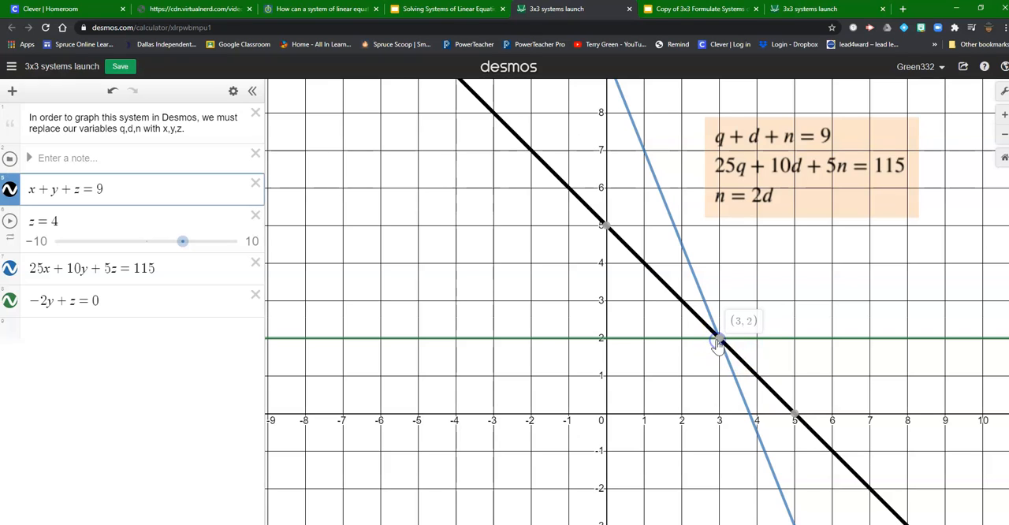
Plot the point (3, 2) in a new expression line and turn on its label.
click(51, 335)
text((3,)
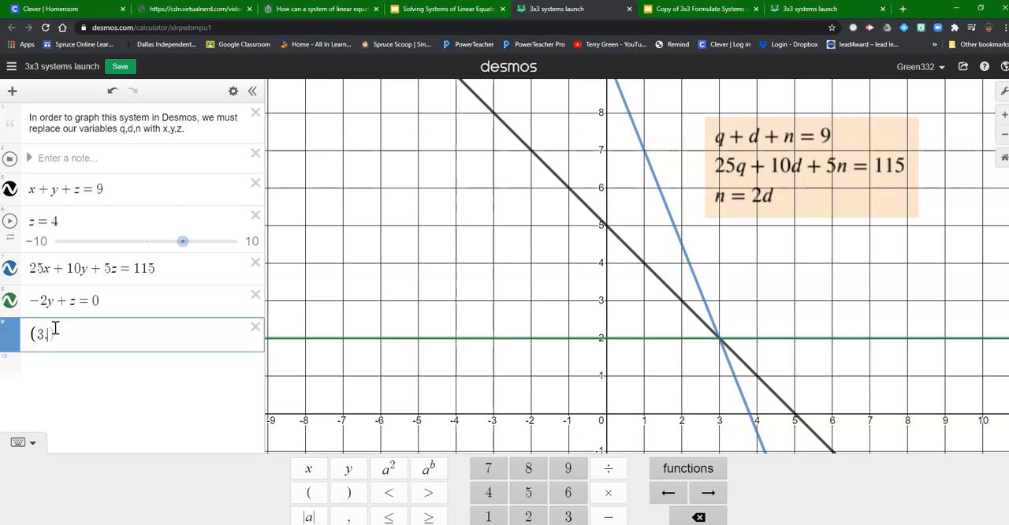
text(2)
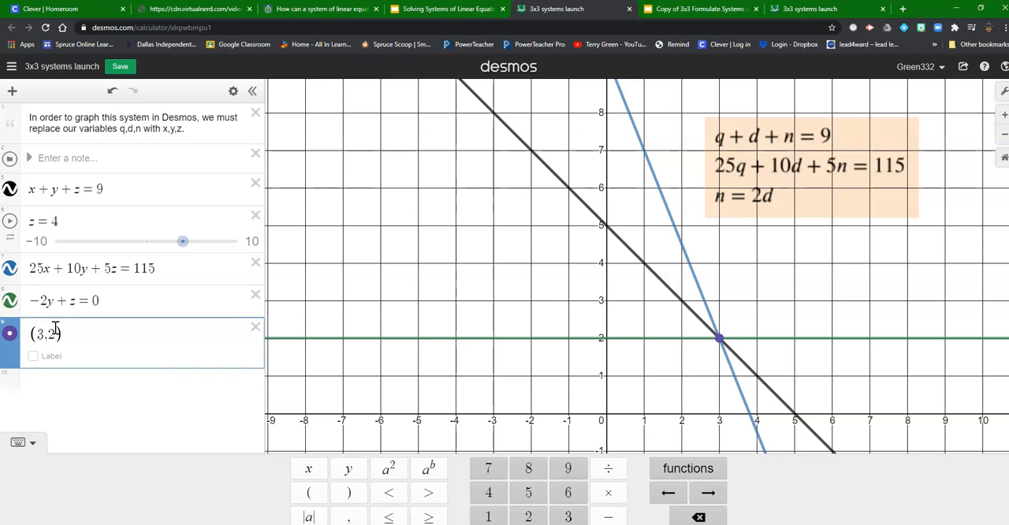
click(32, 355)
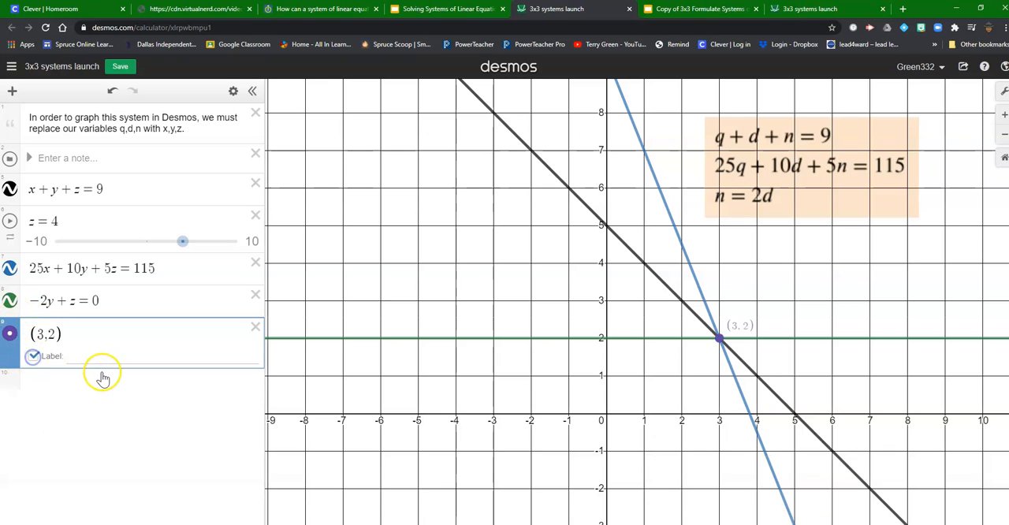